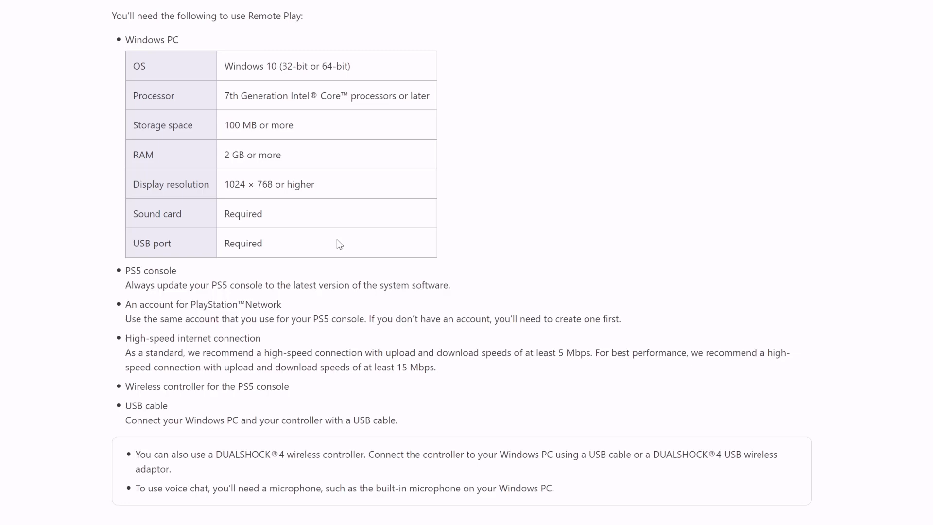
- Accept the PS Remote Play licence agreement in the 'Install the app' section
scroll(343, 249, "down", 10)
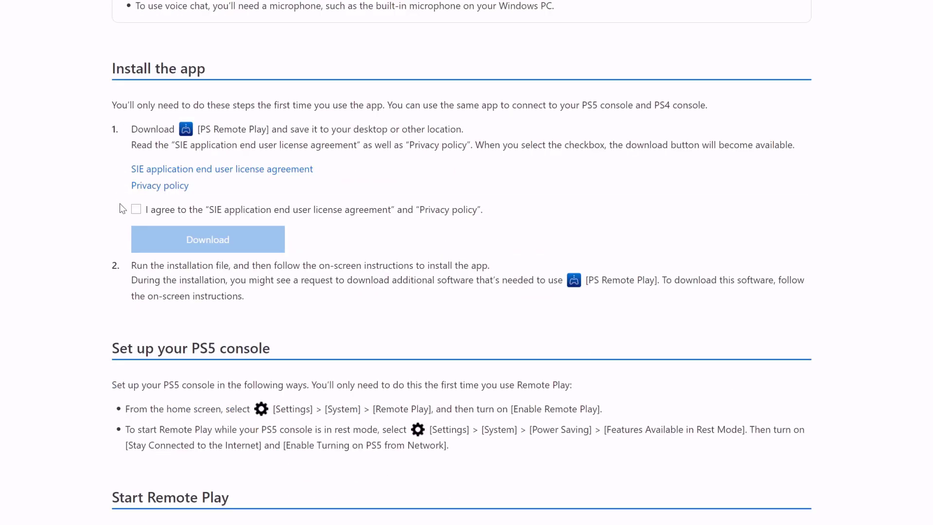
left_click(136, 210)
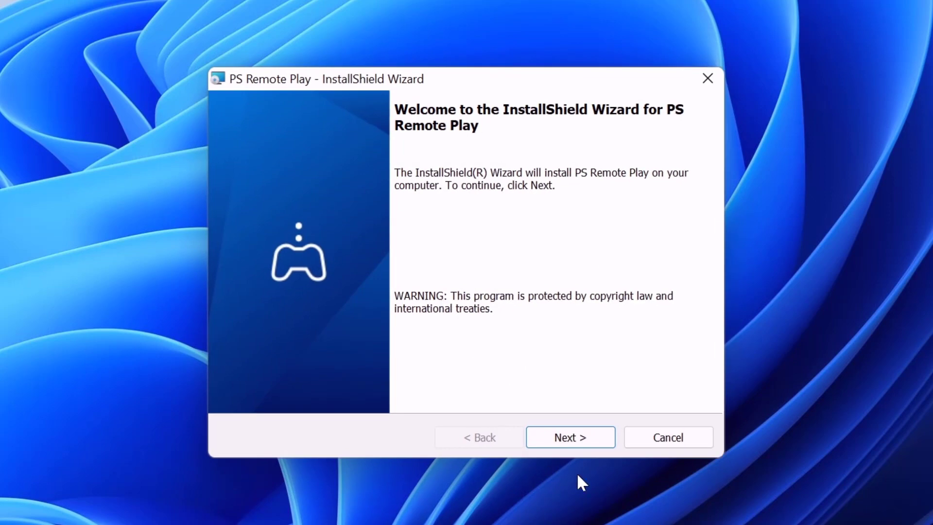
- Install PS Remote Play to the default Sony folder and finish the wizard, launching the app
left_click(587, 442)
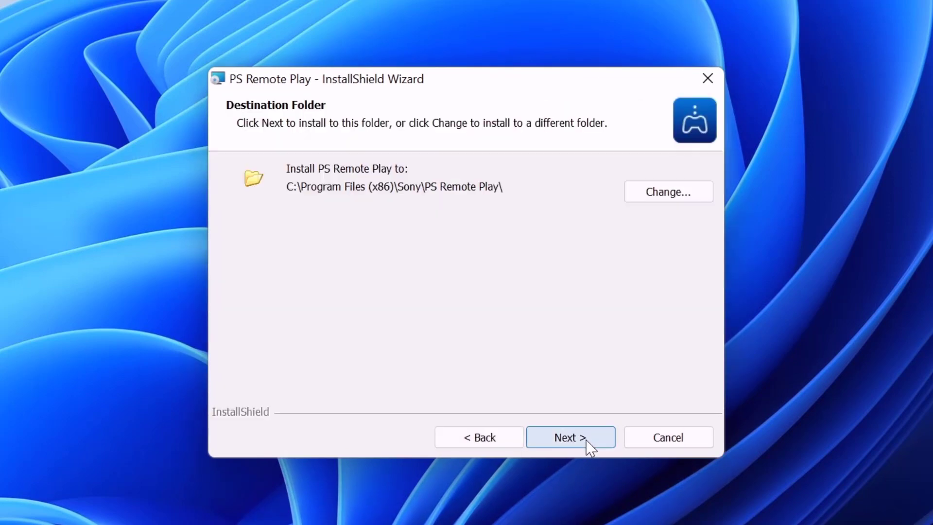
left_click(592, 447)
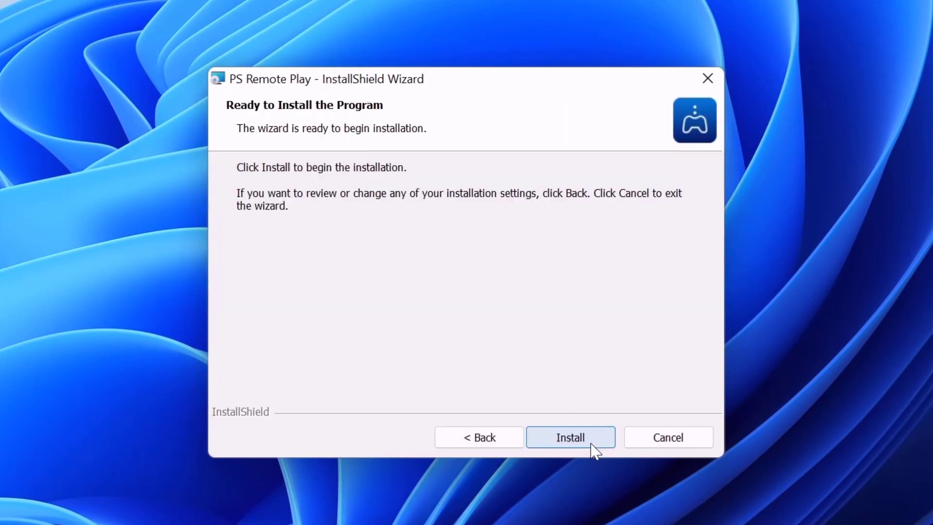
left_click(587, 439)
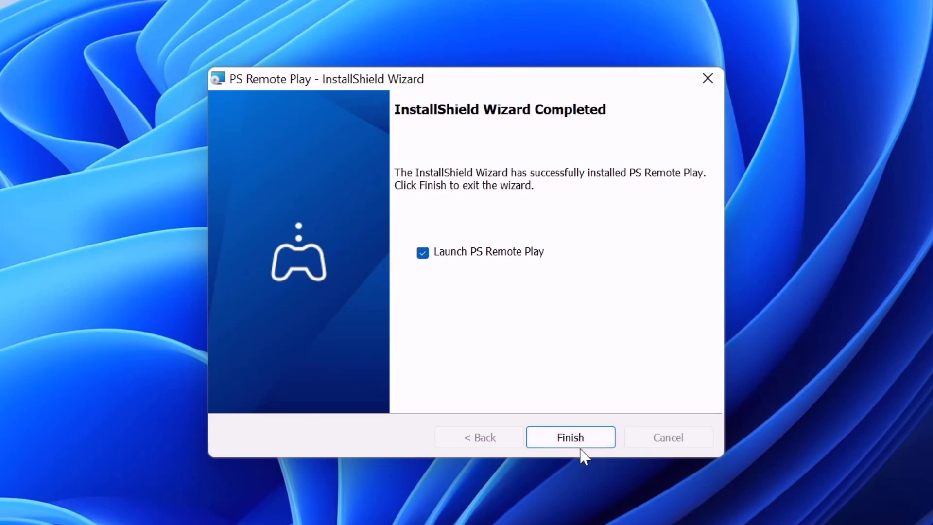
left_click(580, 445)
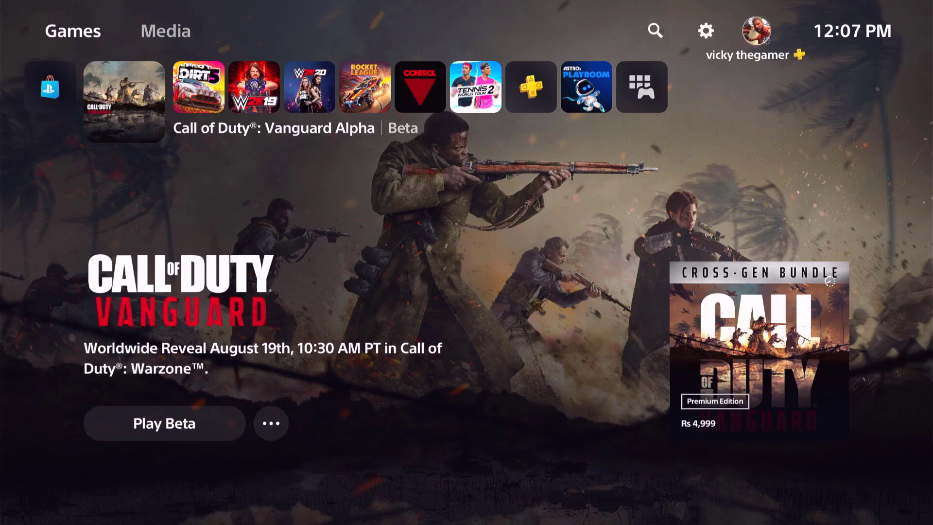
key("Return")
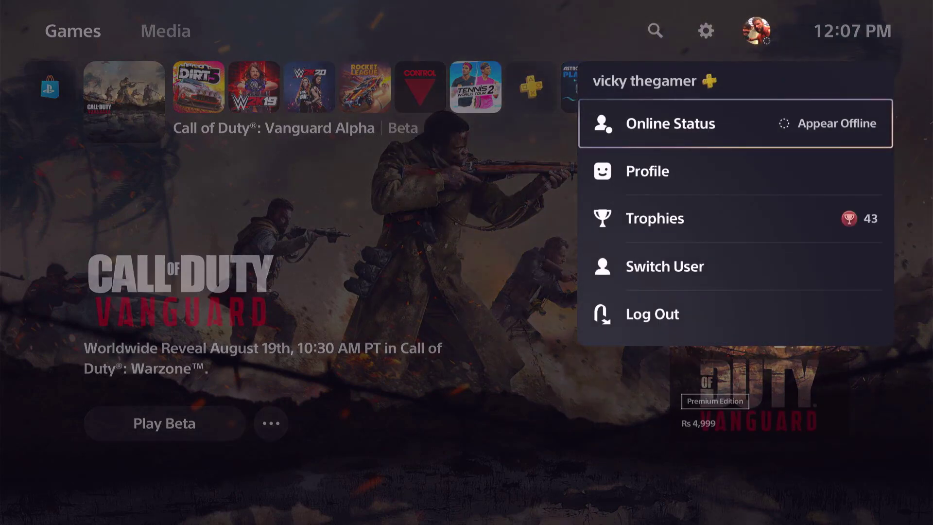
key("Down")
key("Down")
key("Down")
key("Return")
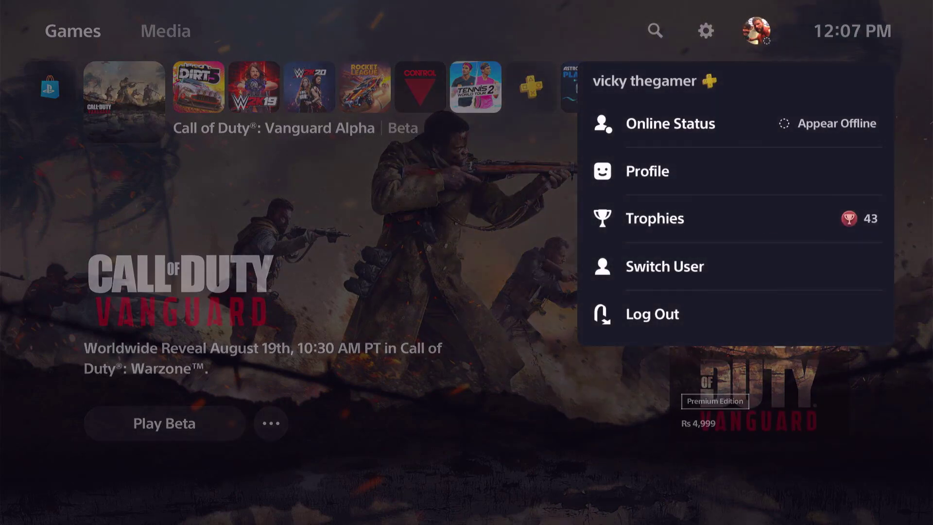
key("Right")
key("Right")
key("Right")
key("Right")
key("Left")
key("Left")
key("Left")
key("Left")
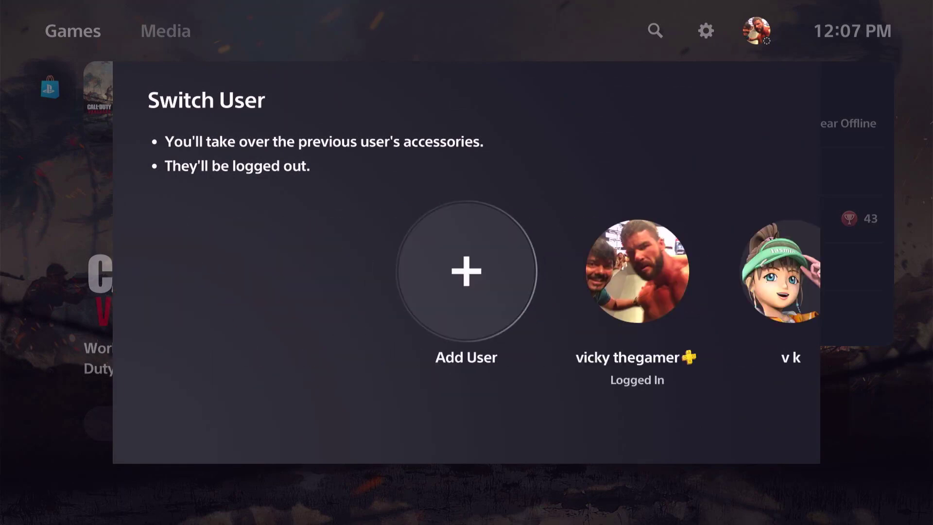
key("Right")
key("Right")
key("Right")
key("Right")
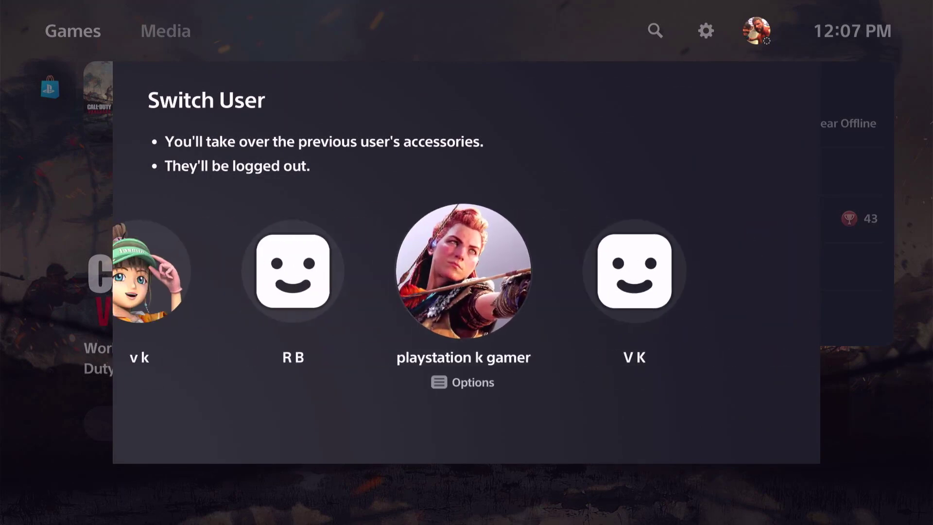
key("Left")
key("Left")
key("Left")
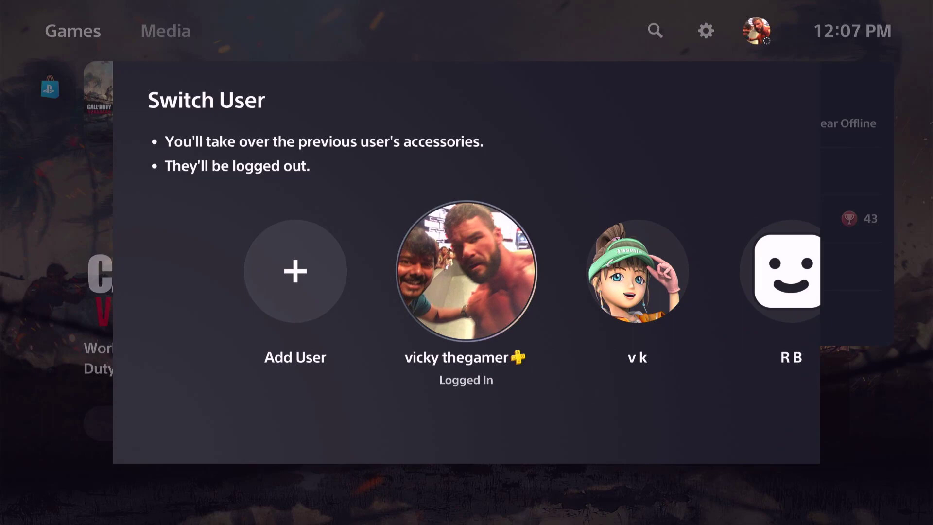
key("Right")
key("Left")
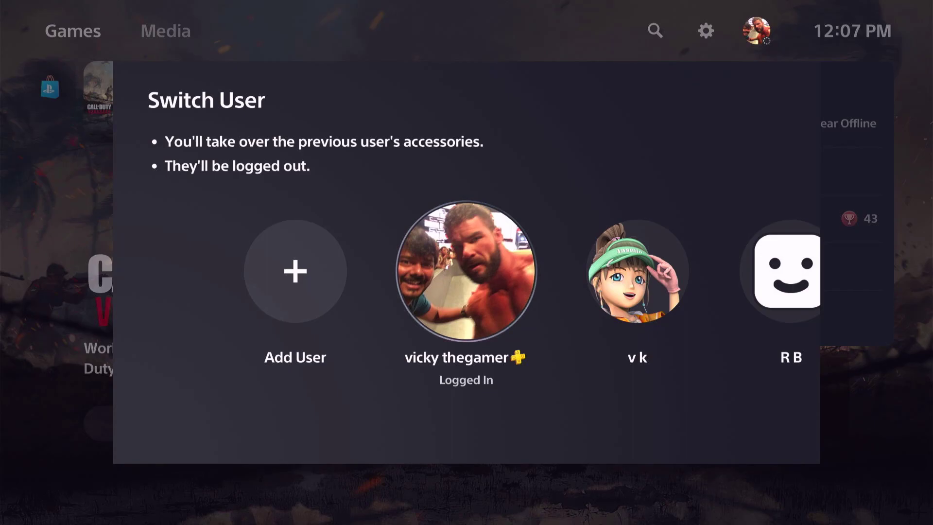
key("Return")
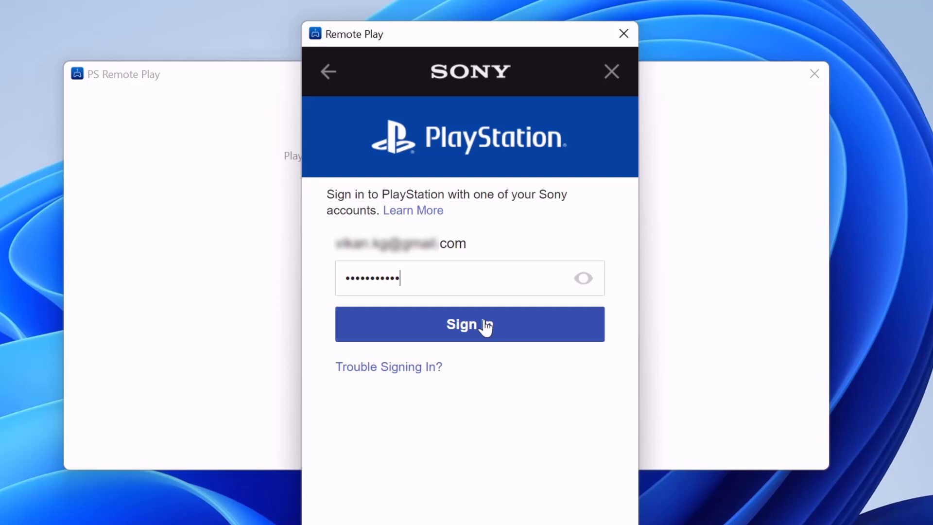
- Sign in to PSN, dismiss the controller tip, and choose PS5 as the console
left_click(486, 331)
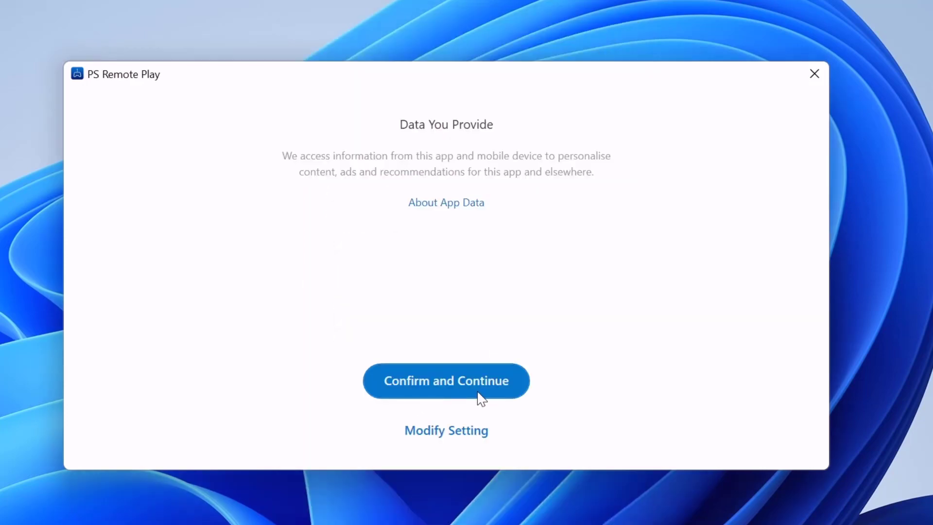
left_click(463, 387)
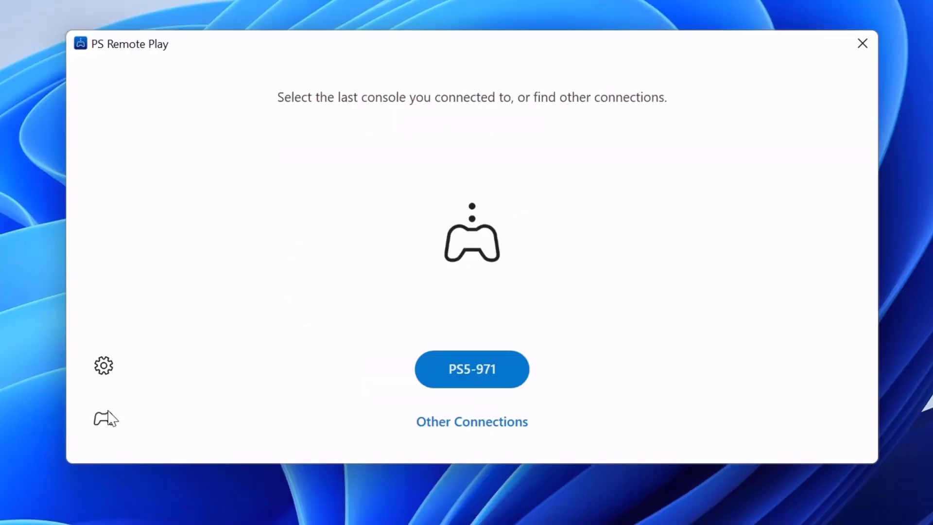
left_click(104, 421)
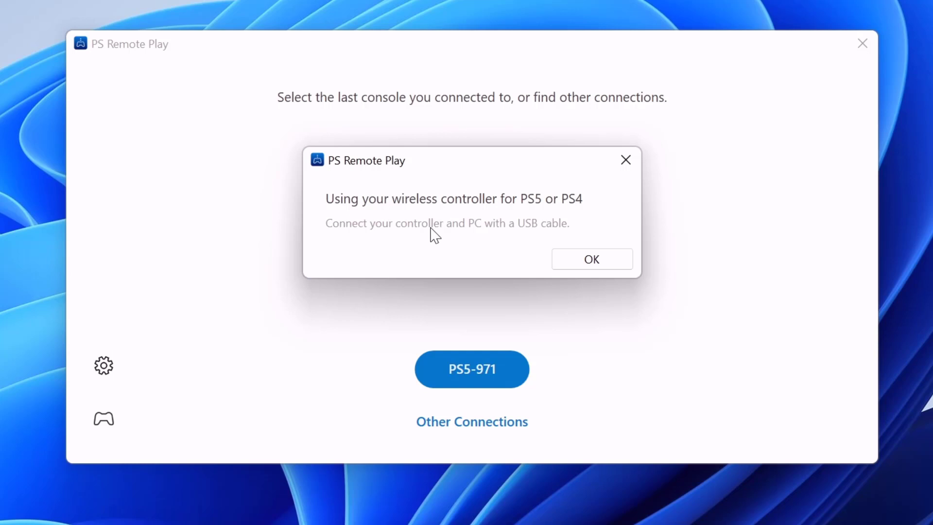
left_click(610, 260)
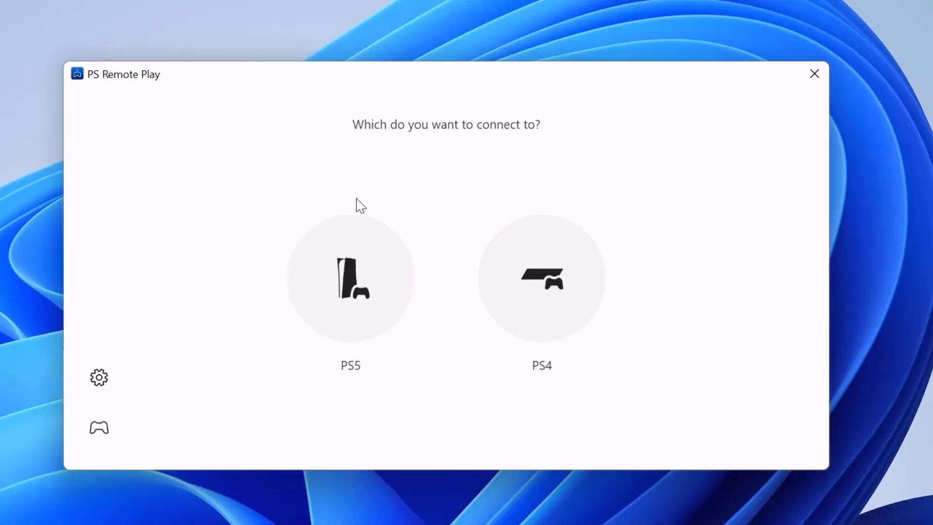
left_click(358, 287)
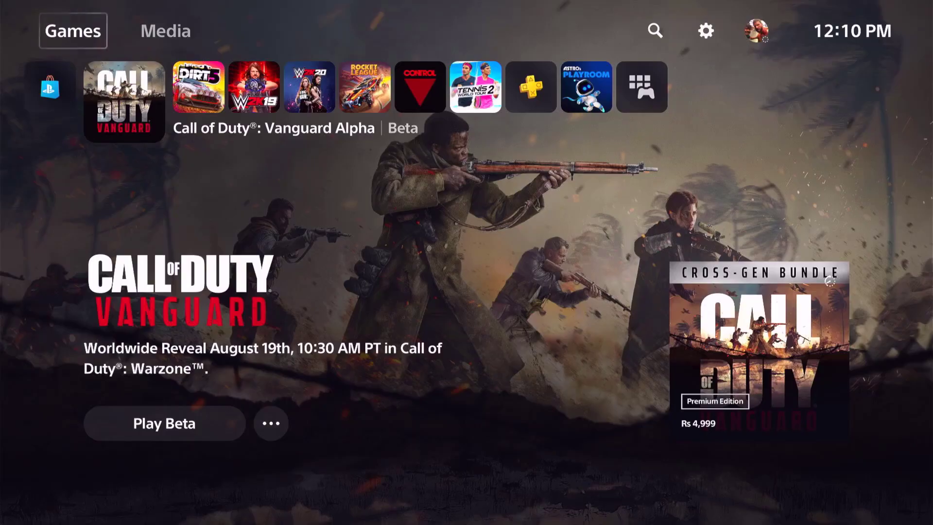
- Turn on Enable Remote Play under PS5 Settings > System > Remote Play
key("Right")
key("Right")
key("Right")
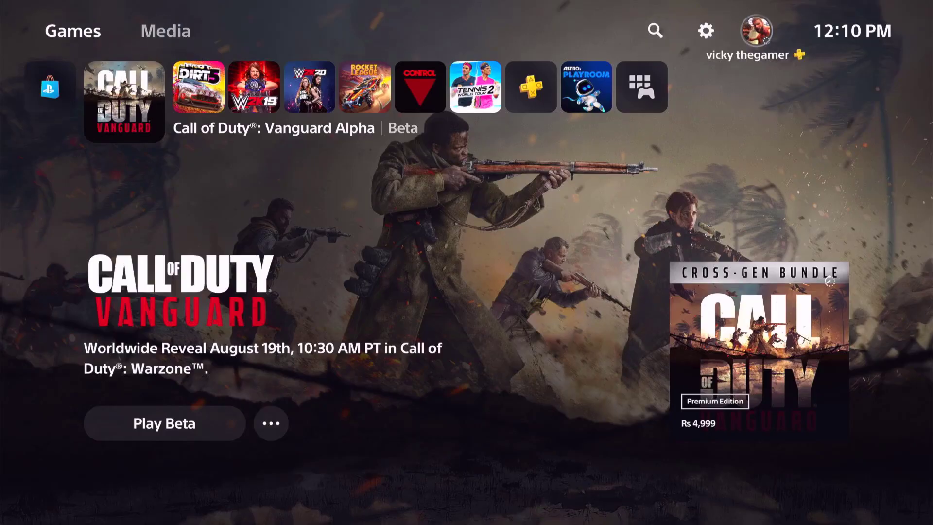
key("Left")
key("Return")
key("Down")
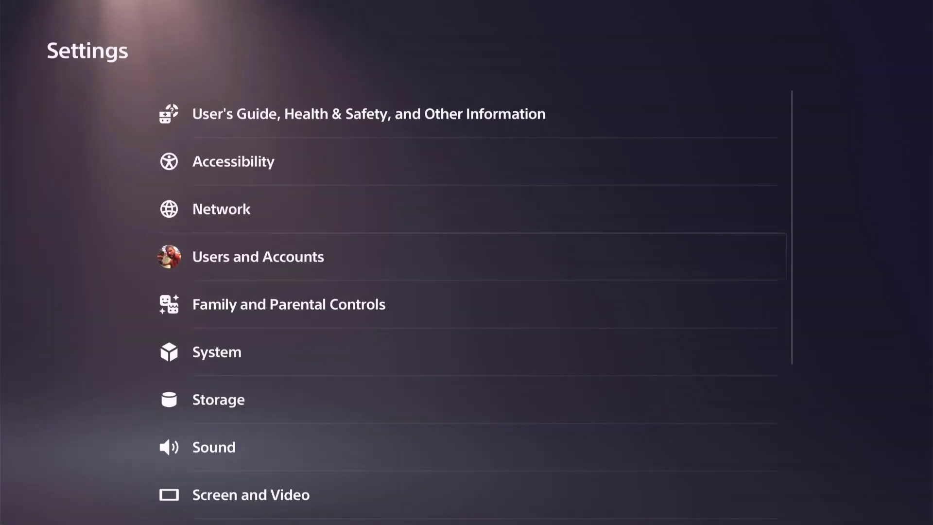
key("Down")
key("Down")
key("Return")
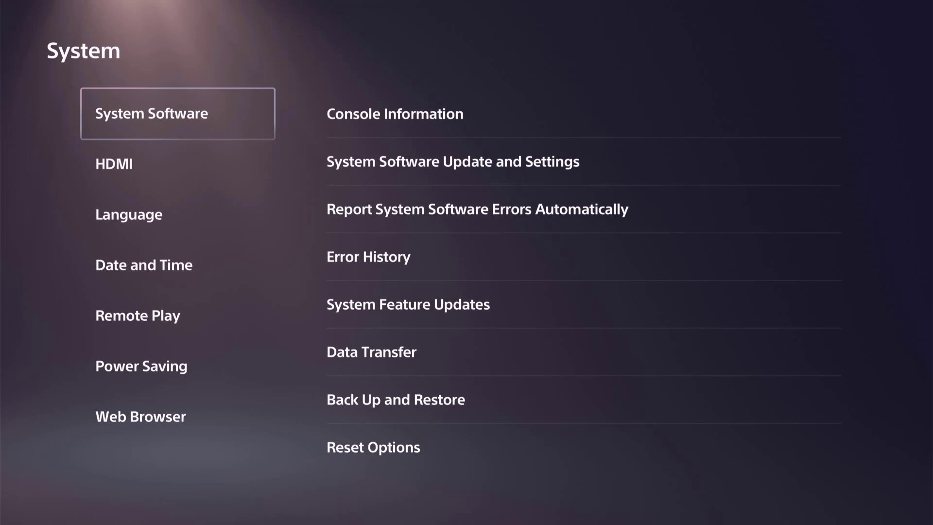
key("Down")
key("Down")
key("Down")
key("Down")
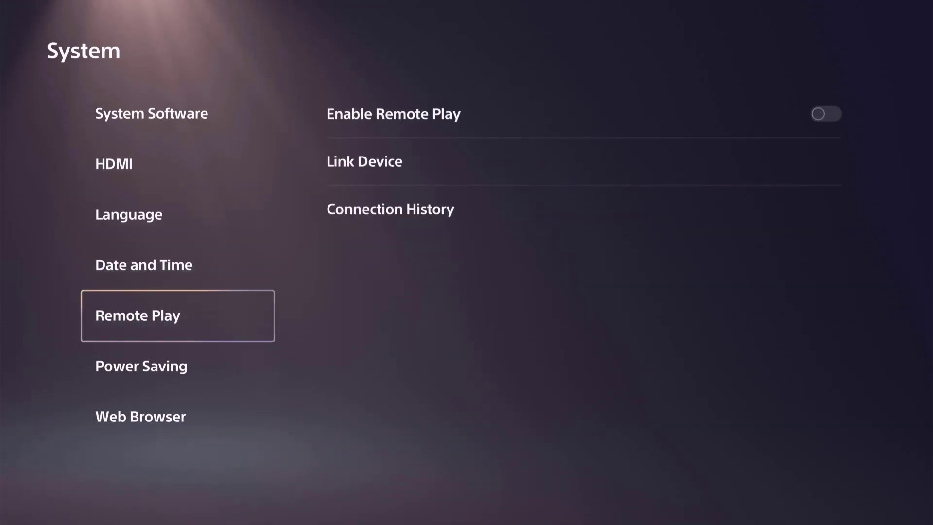
key("Right")
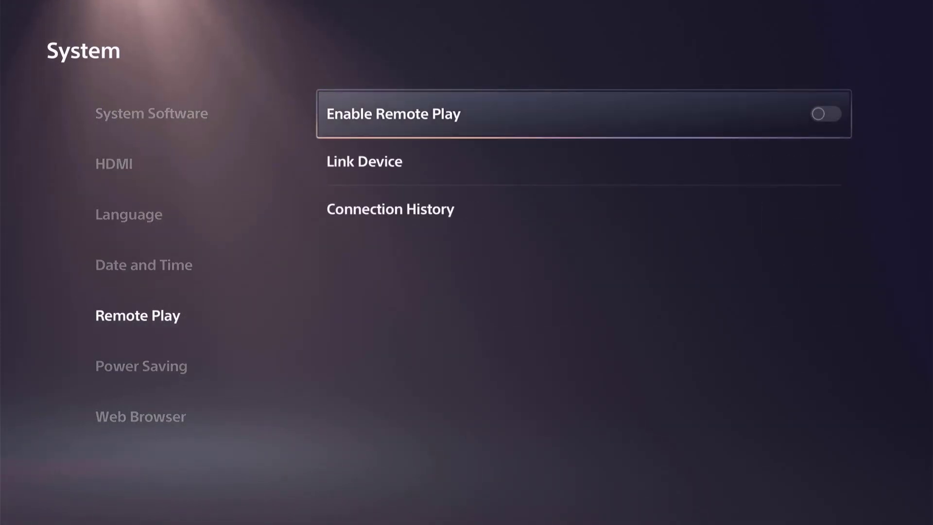
key("Return")
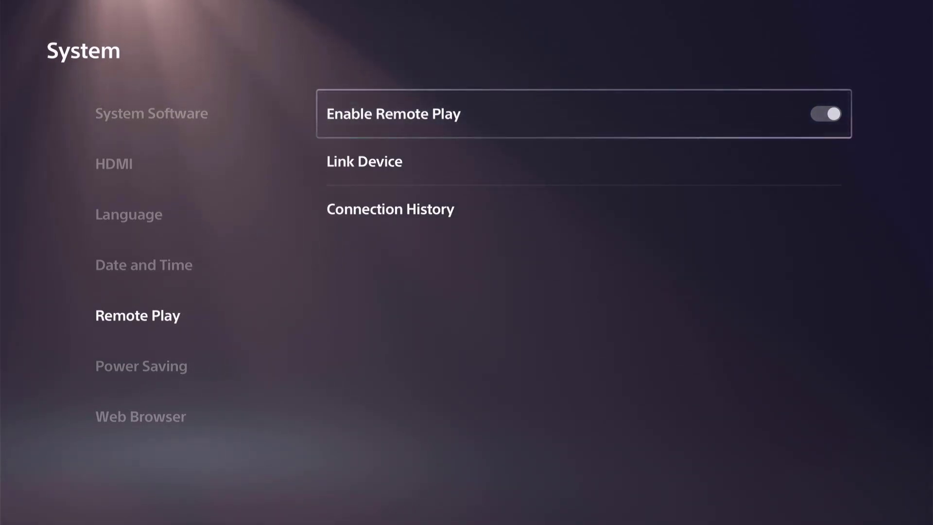
- Check Settings > Network > Connection Status shows internet connected and PSN signed in
key("Left")
key("Escape")
key("Up")
key("Up")
key("Up")
key("Return")
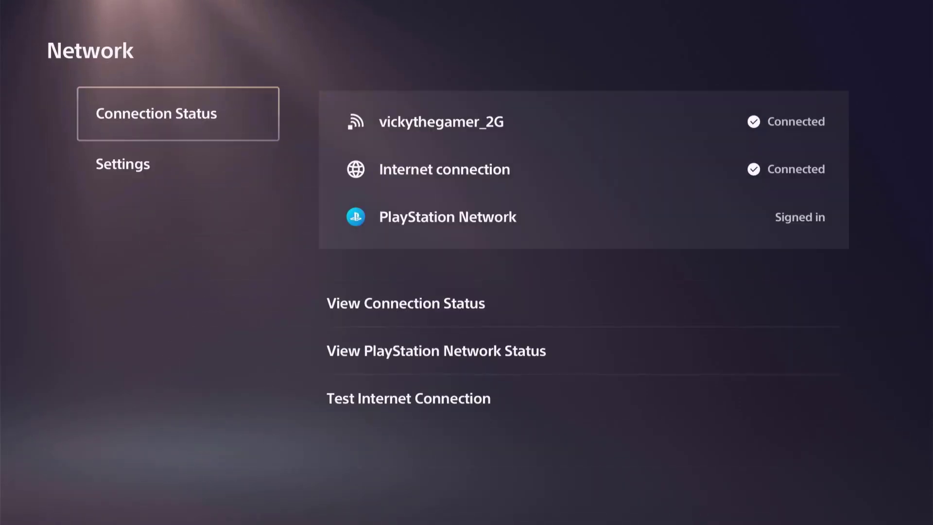
key("Right")
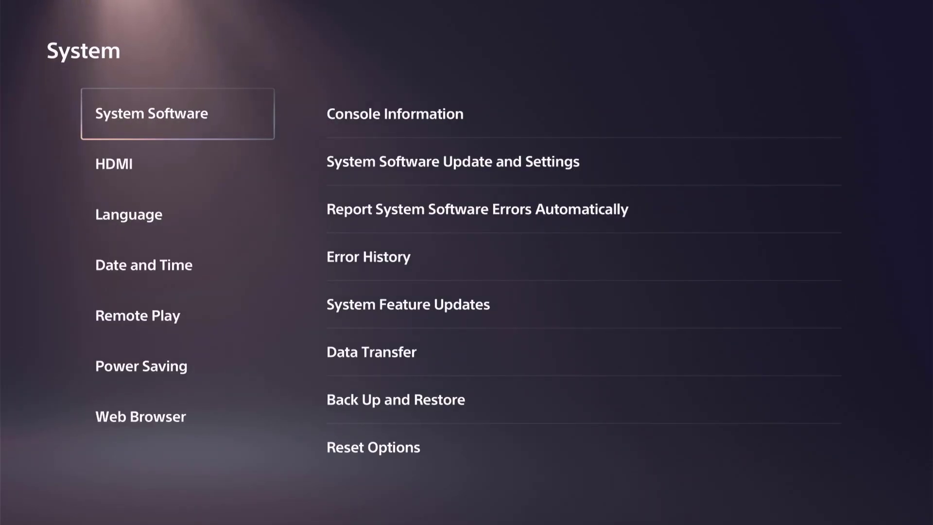
- Under Power Saving's rest mode features, keep Stay Connected to the Internet and network turn-on enabled
key("Down")
key("Down")
key("Down")
key("Down")
key("Down")
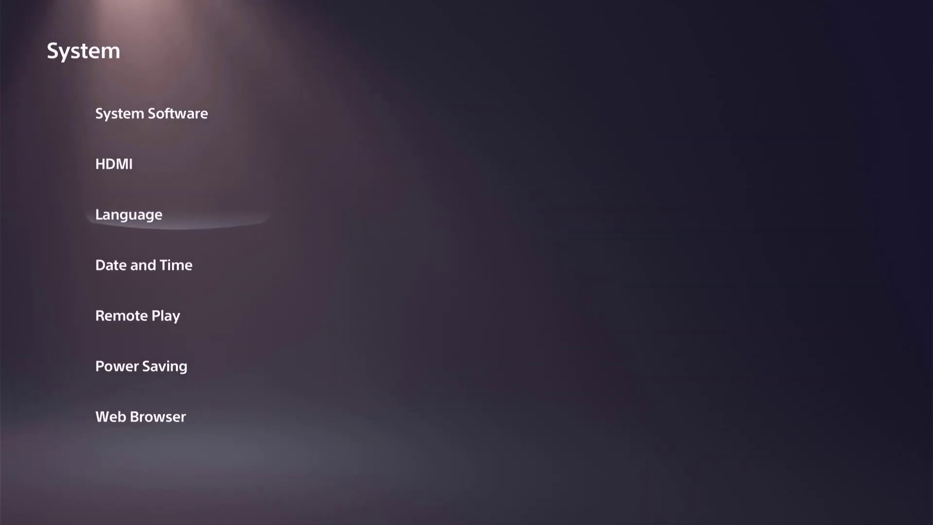
key("Right")
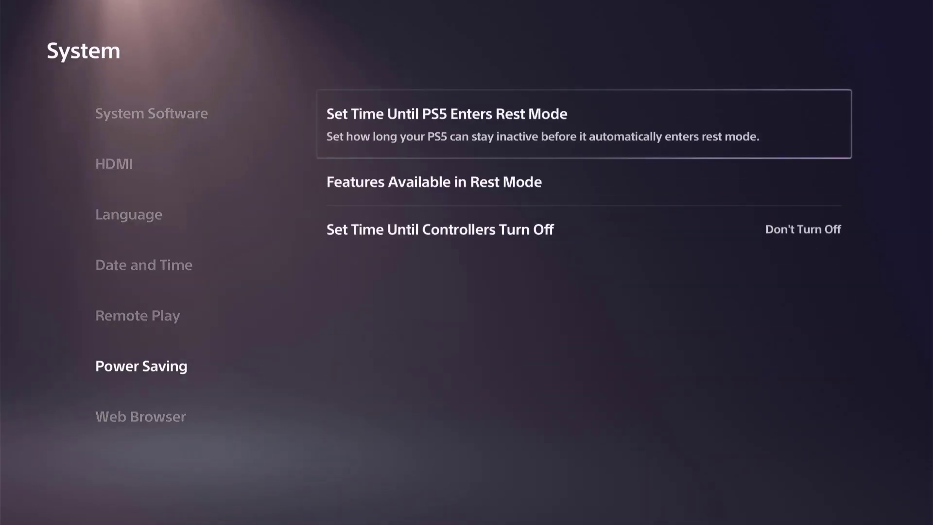
key("Down")
key("Return")
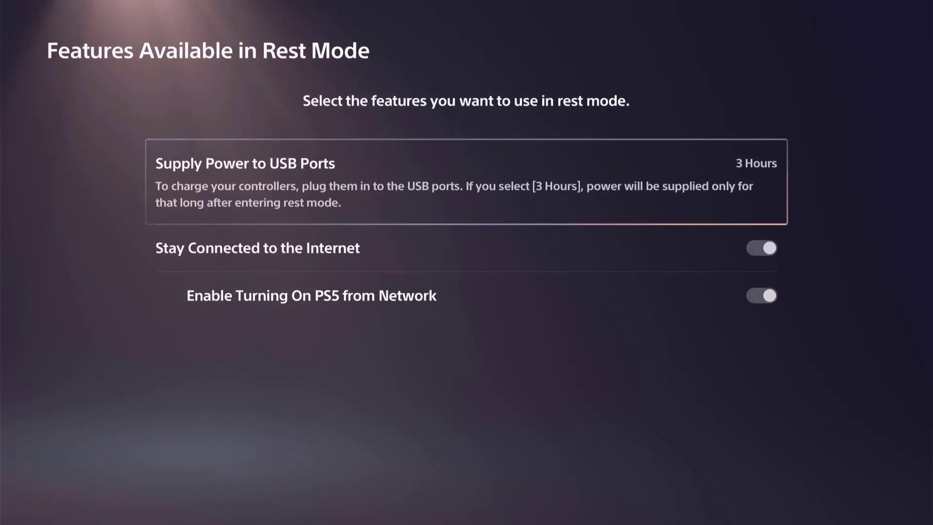
key("Down")
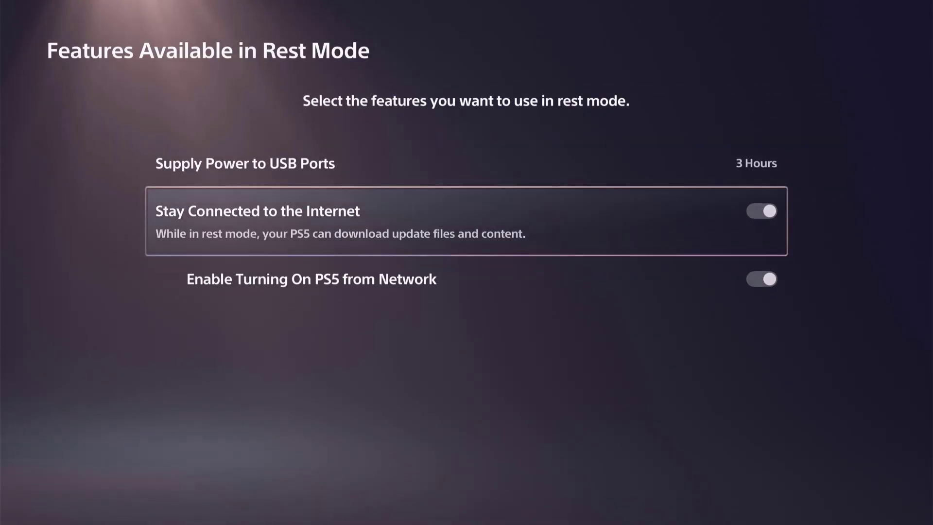
key("Down")
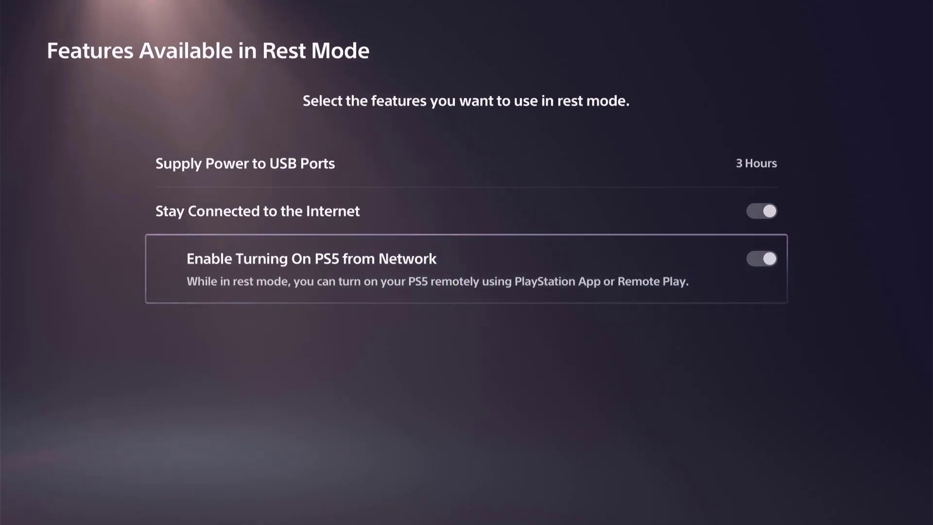
key("Up")
key("Up")
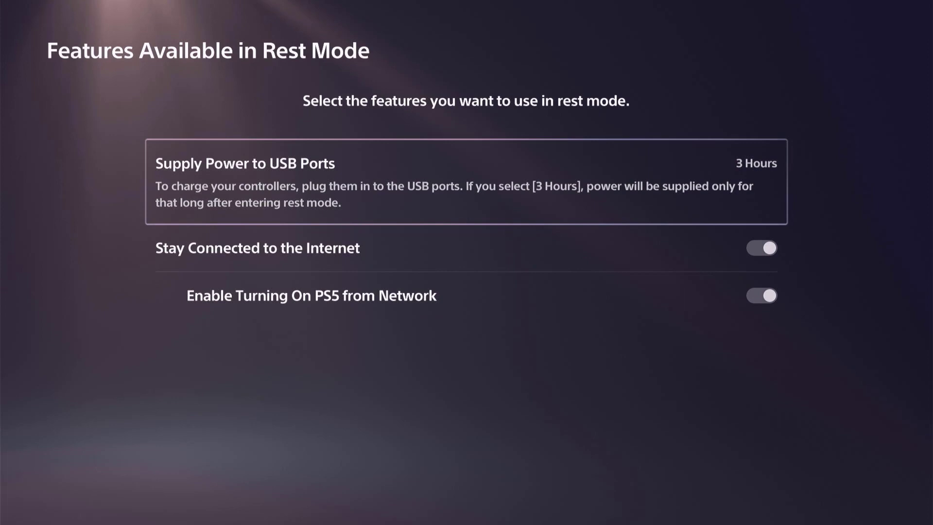
key("Down")
key("Return")
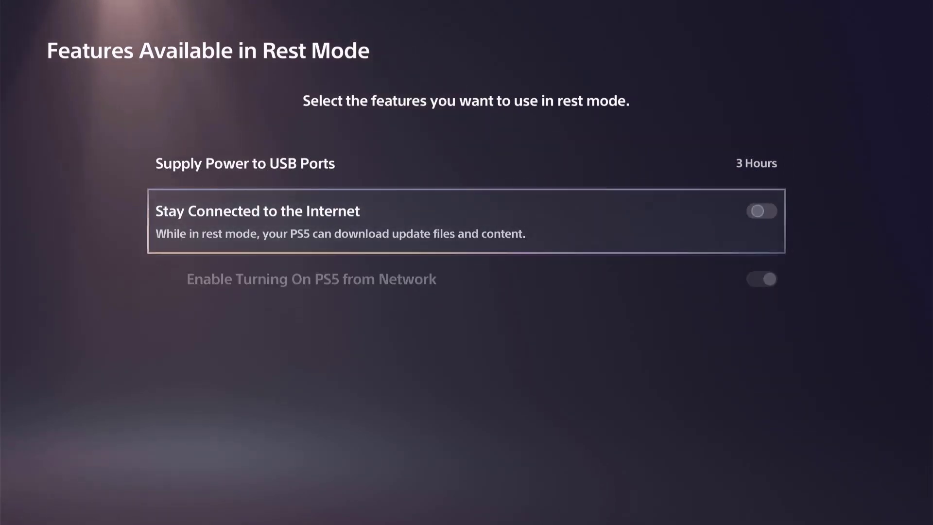
key("Return")
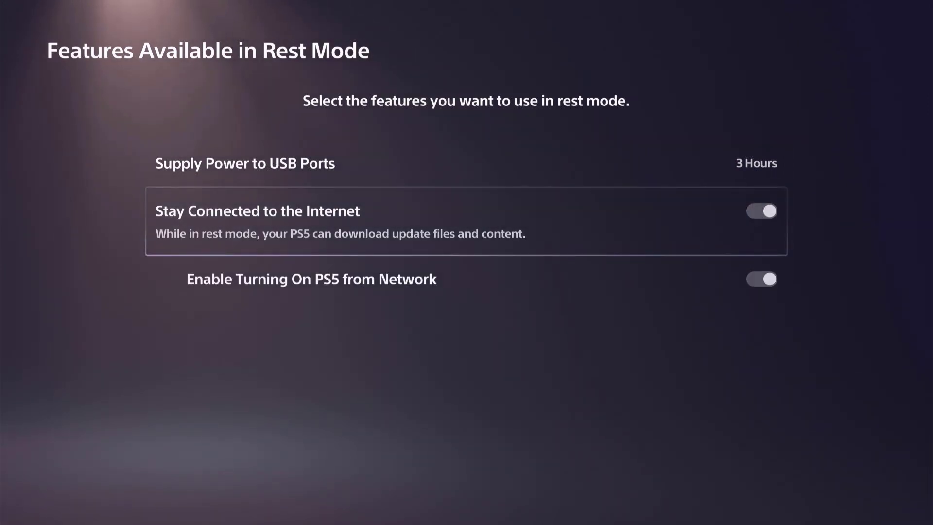
key("Escape")
key("Down")
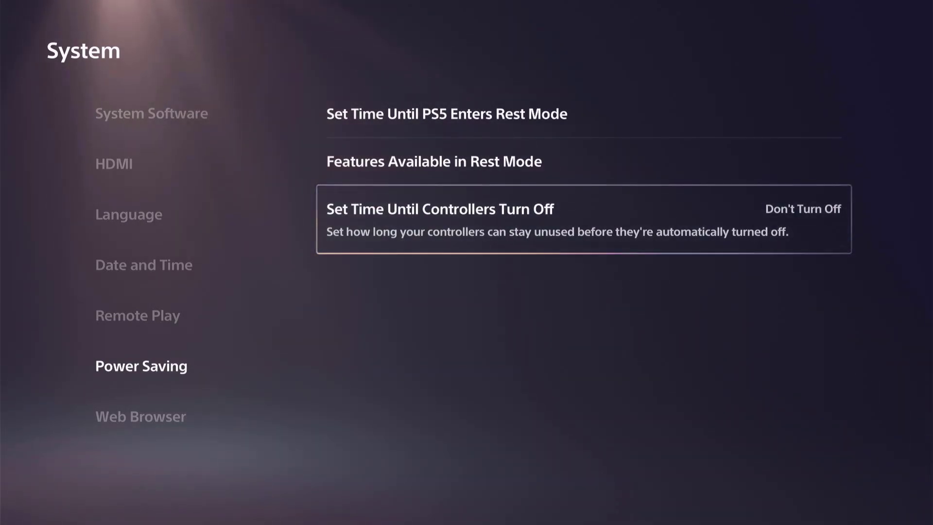
- Dismiss the Remote Play notice and connect to console PS5-971
left_click(622, 340)
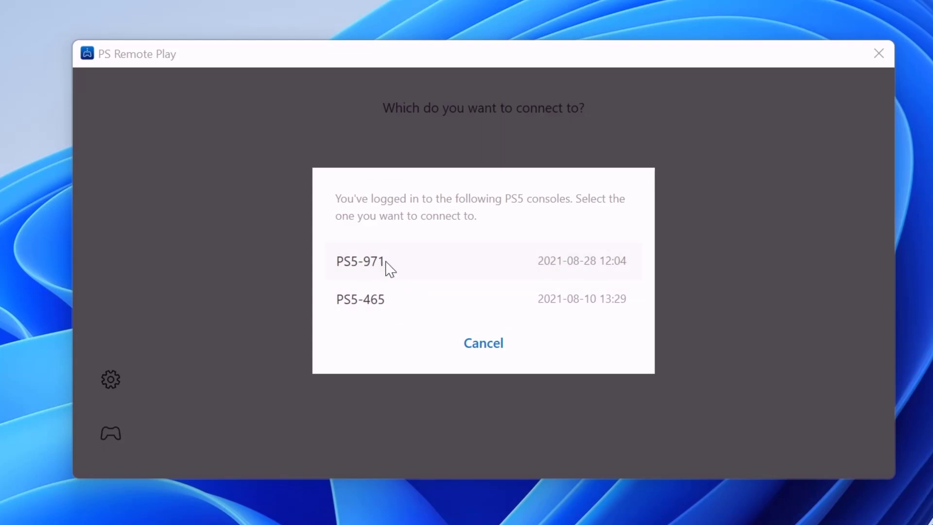
left_click(386, 263)
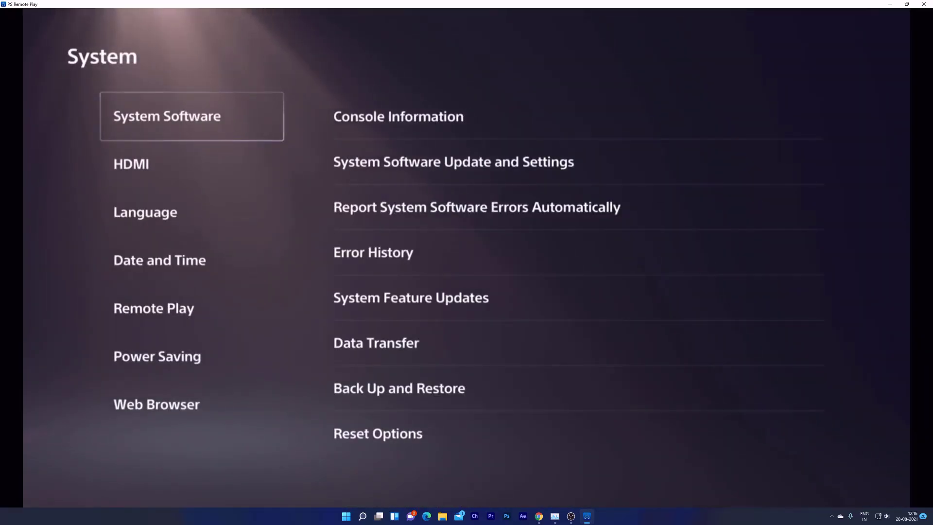
- Browse the streamed PS5 System settings, then back out to the Games home screen with WWE 2K19
key("Right")
key("Down")
key("Left")
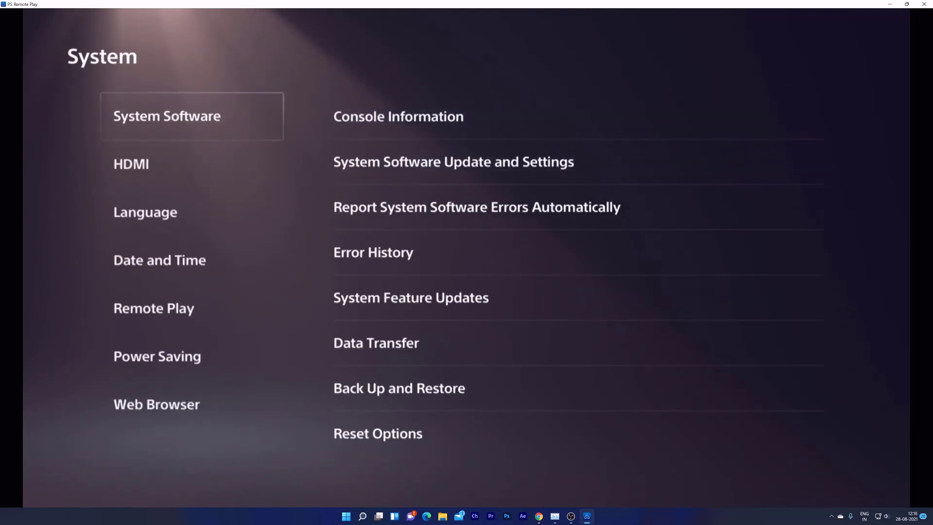
key("Down")
key("Down")
key("Down")
key("Down")
key("Down")
key("Down")
key("Up")
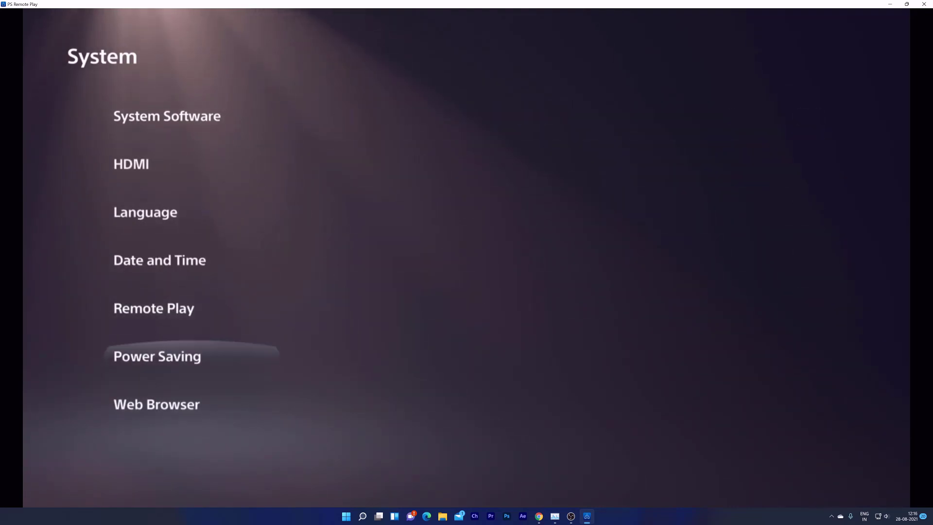
key("Up")
key("Up")
key("Up")
key("Up")
key("Up")
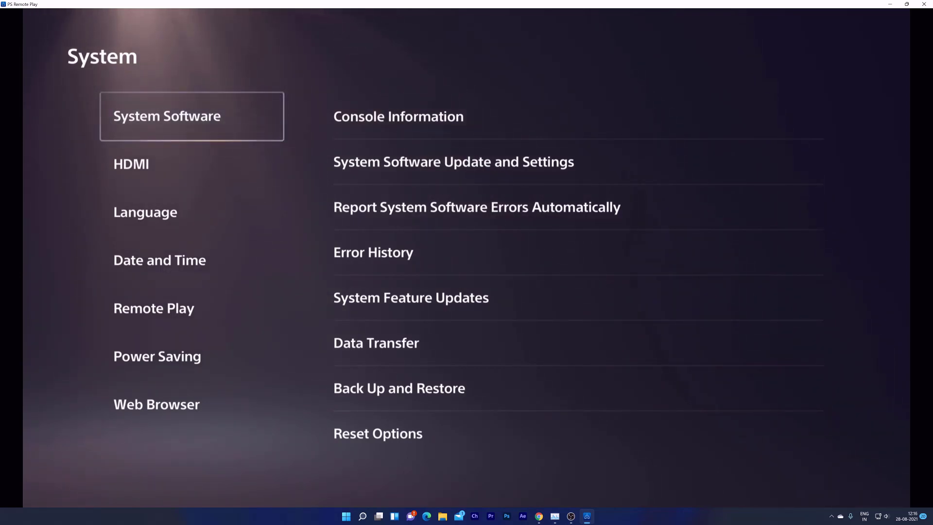
key("Down")
key("Down")
key("Down")
key("Down")
key("Down")
key("Down")
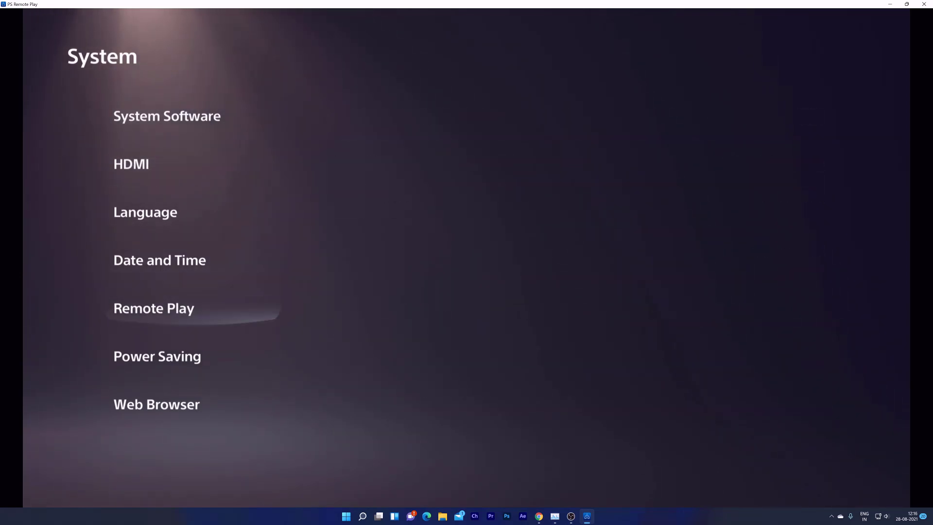
key("Up")
key("Up")
key("Up")
key("Up")
key("Escape")
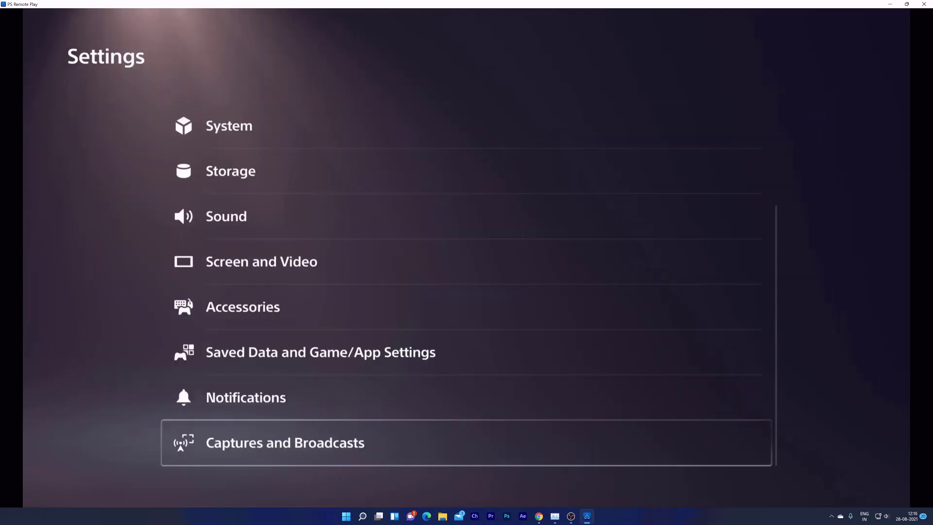
key("Up")
key("Up")
key("Up")
key("Up")
key("Up")
key("Up")
key("Up")
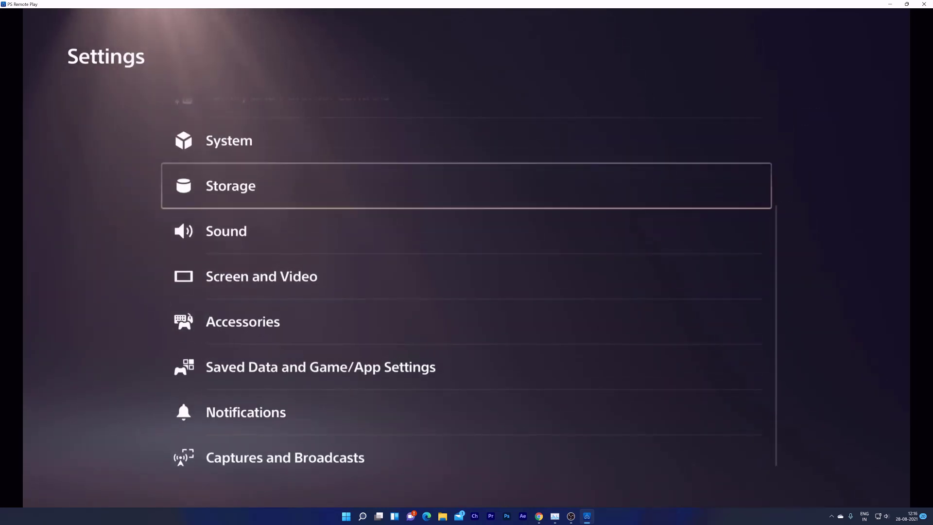
key("Up")
key("Up")
key("Up")
key("Up")
key("Up")
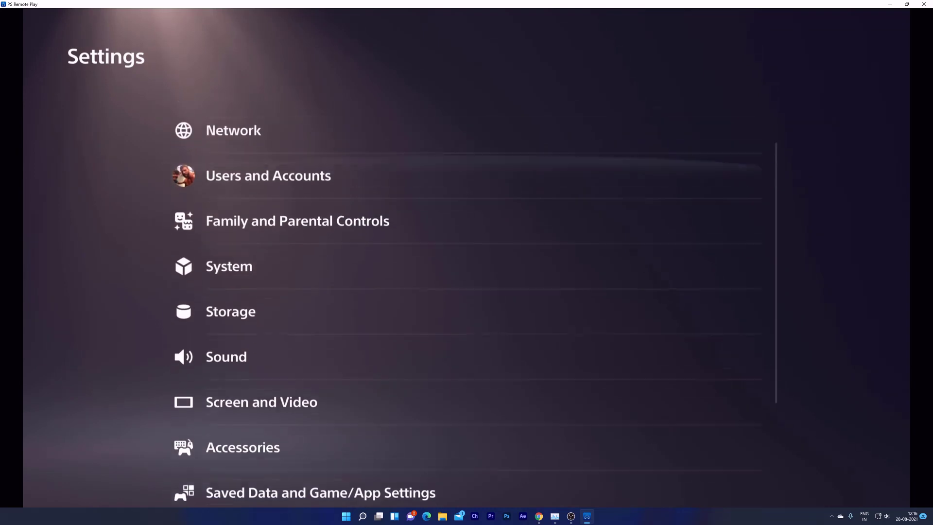
key("Down")
key("Down")
key("Down")
key("Down")
key("Down")
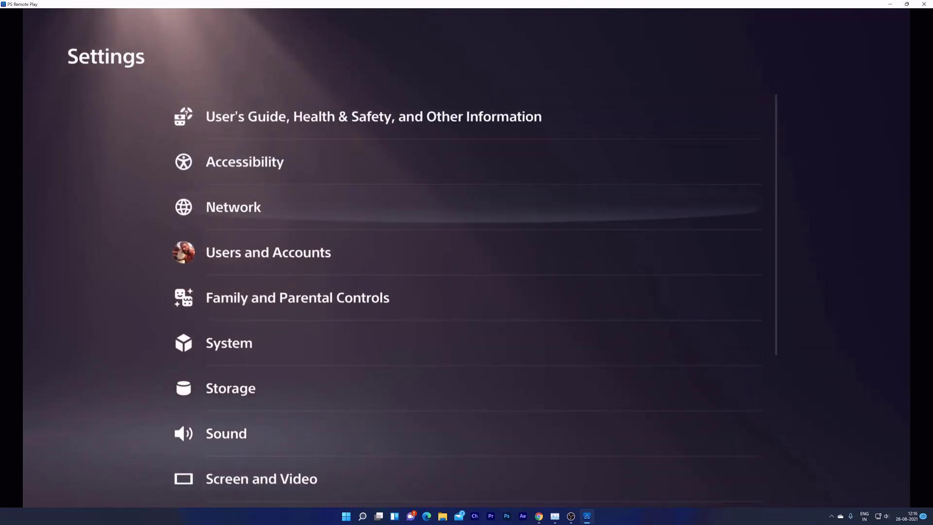
key("Escape")
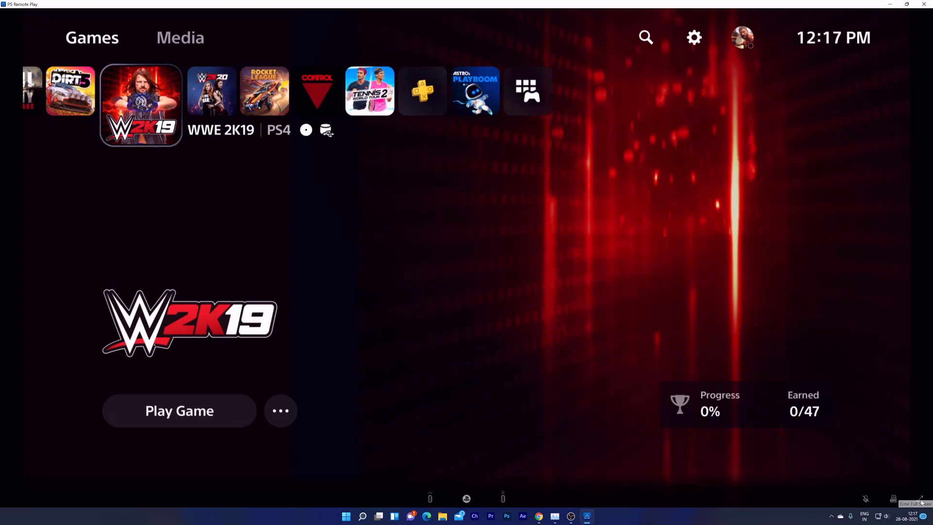
- Show the PS5 stream full screen and move to the Call of Duty: Vanguard Alpha tile
left_click(921, 500)
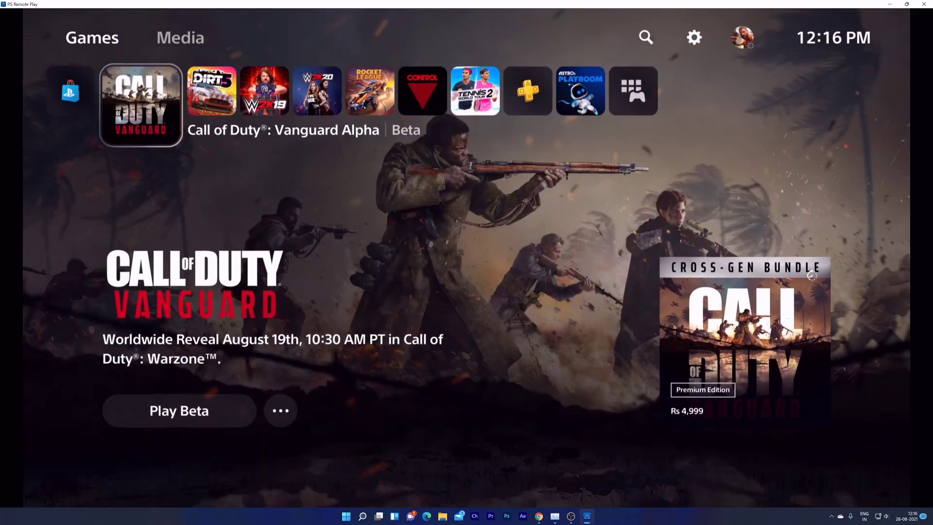
key("Right")
key("Right")
key("Right")
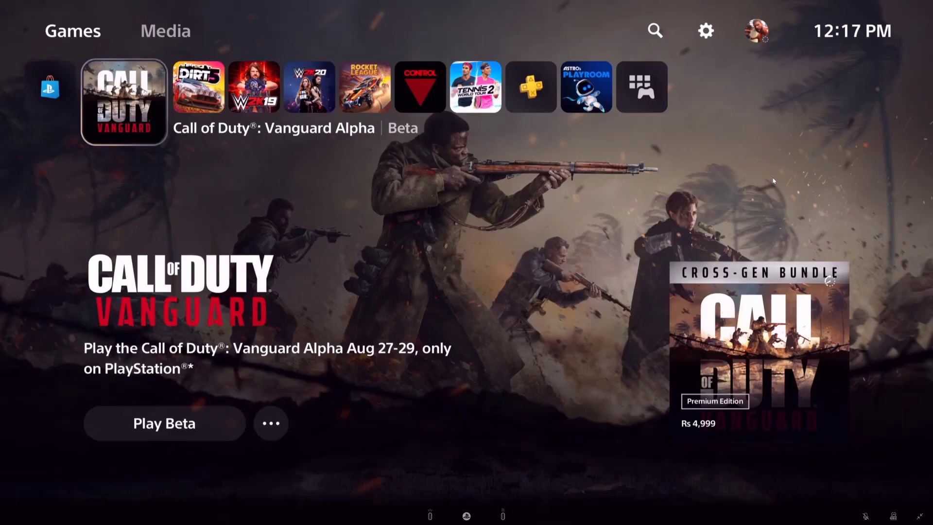
- Disconnect the session with the PS5 put into rest mode, then relaunch PS Remote Play
left_click(919, 516)
left_click(923, 4)
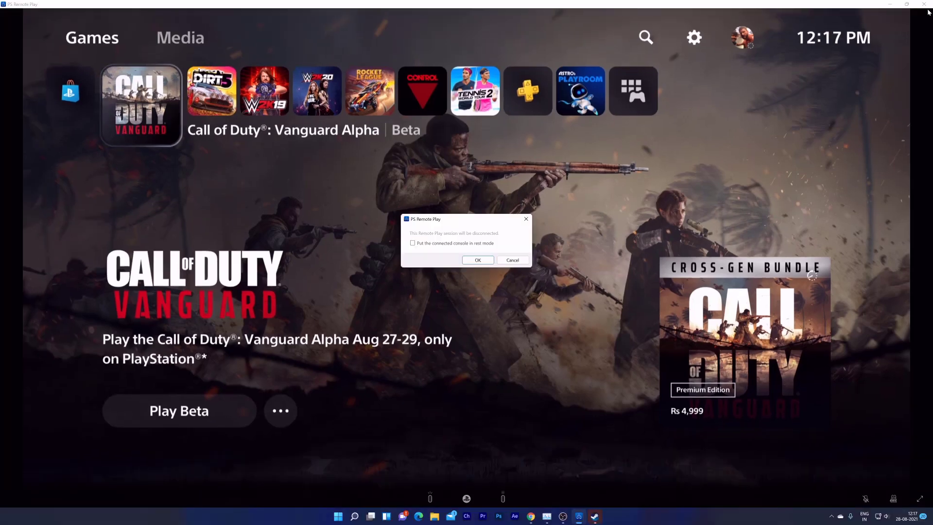
left_click(412, 243)
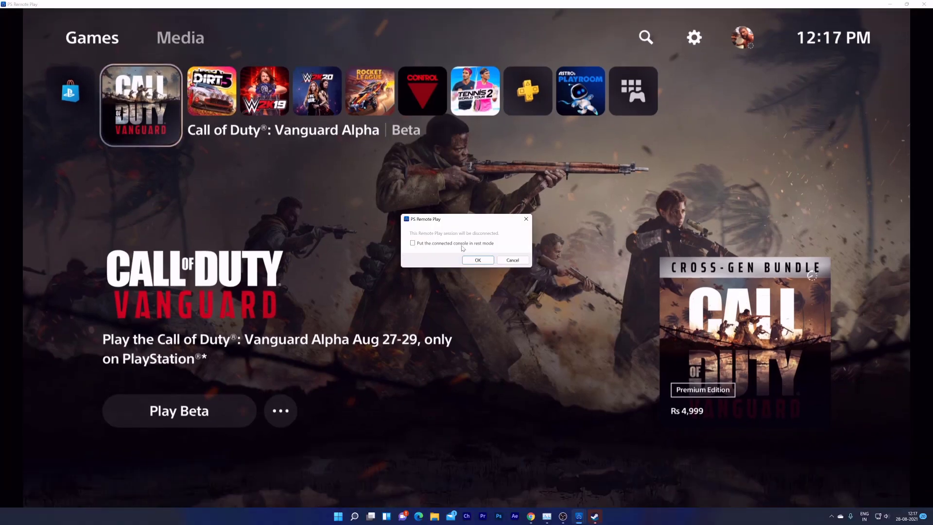
left_click(477, 261)
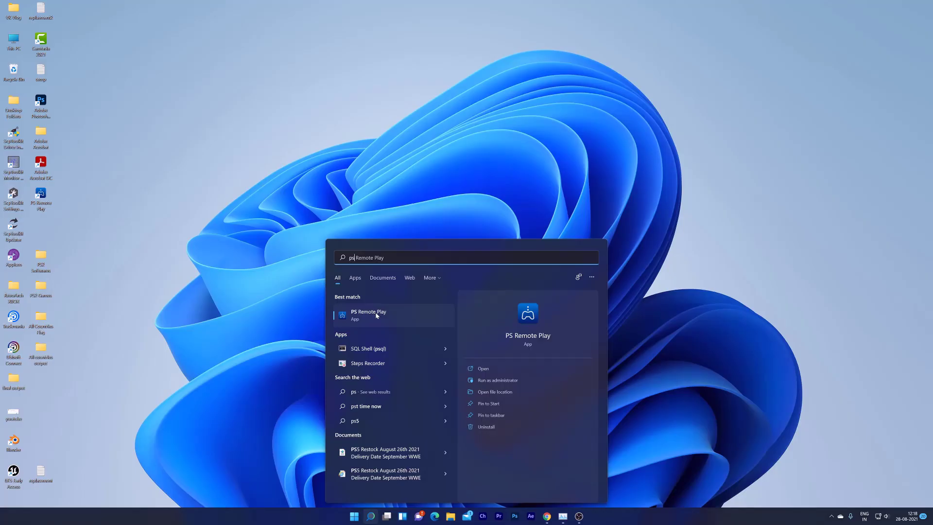
left_click(375, 314)
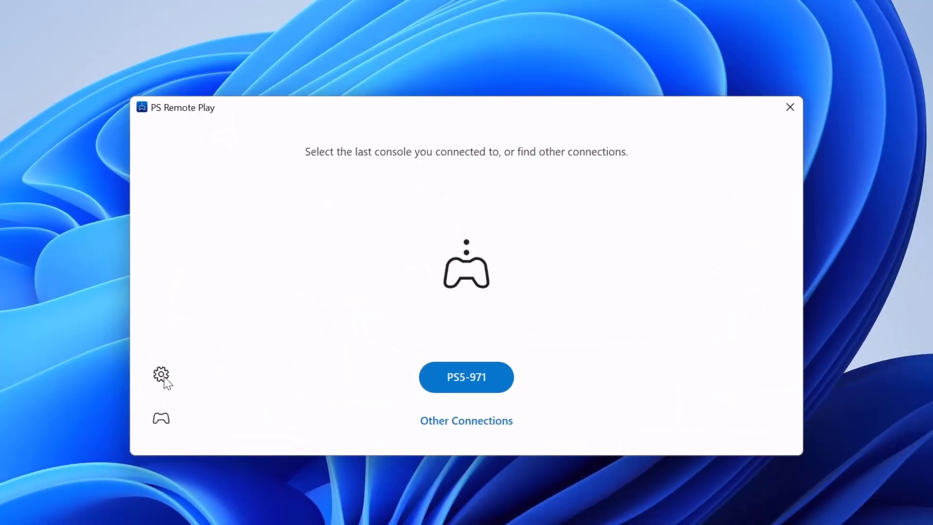
- Open the Video Quality for Remote Play settings, showing HDR off, 720p and Standard frame rate
left_click(161, 375)
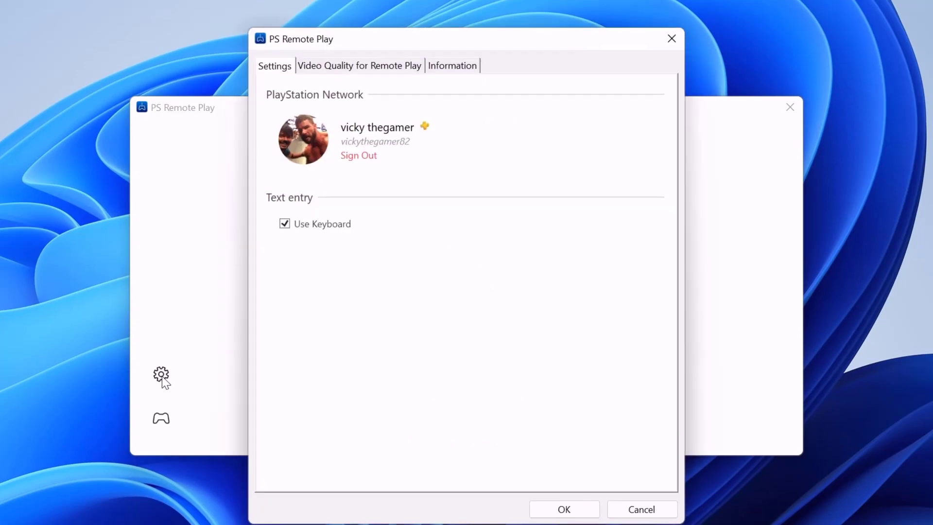
left_click(350, 67)
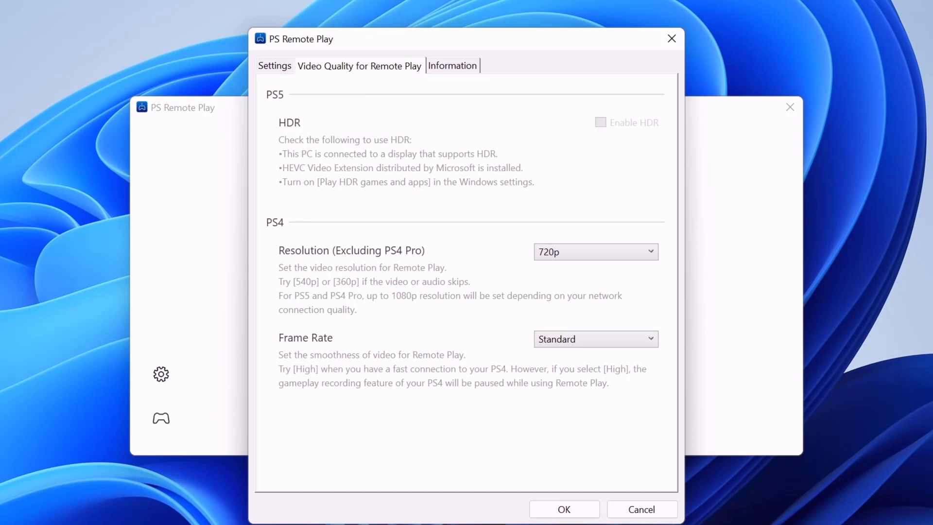
- Switch Use HDR to On for the BenQ EW3280U display in Windows HDR settings
key("super")
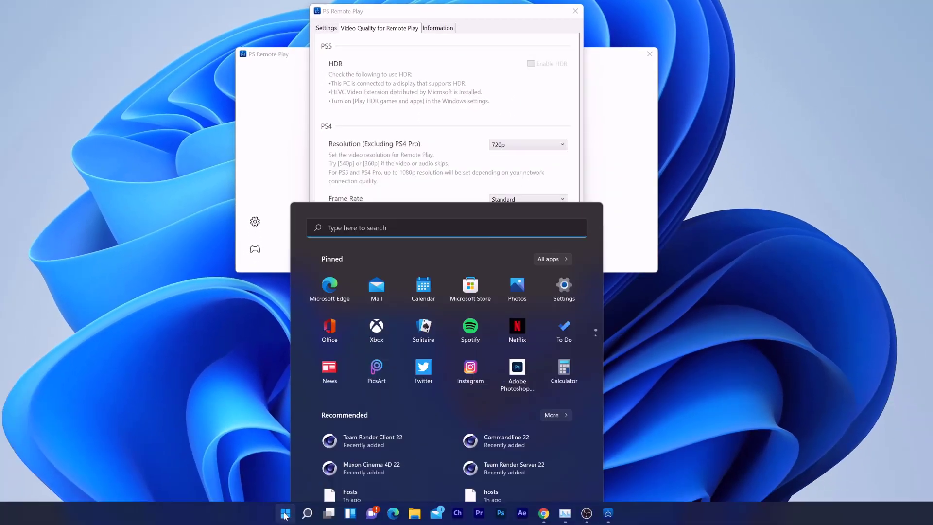
left_click(564, 227)
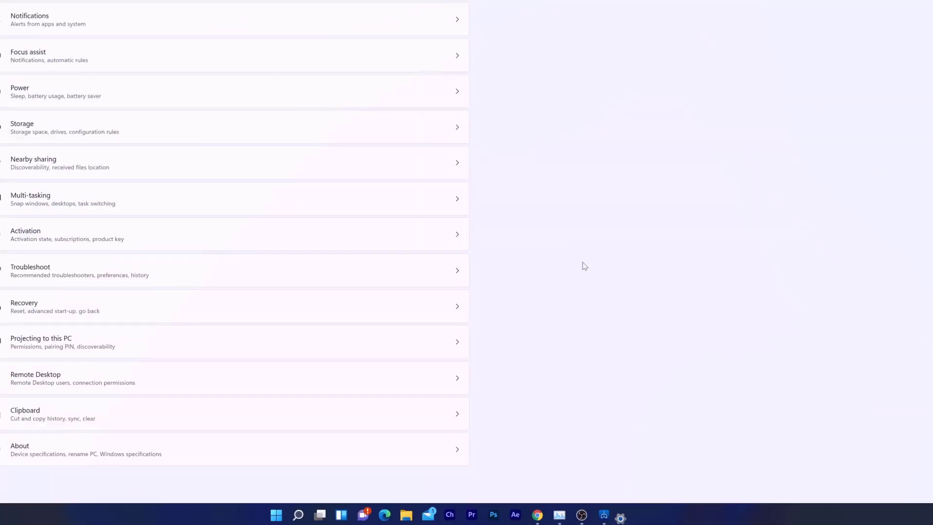
type("hdr")
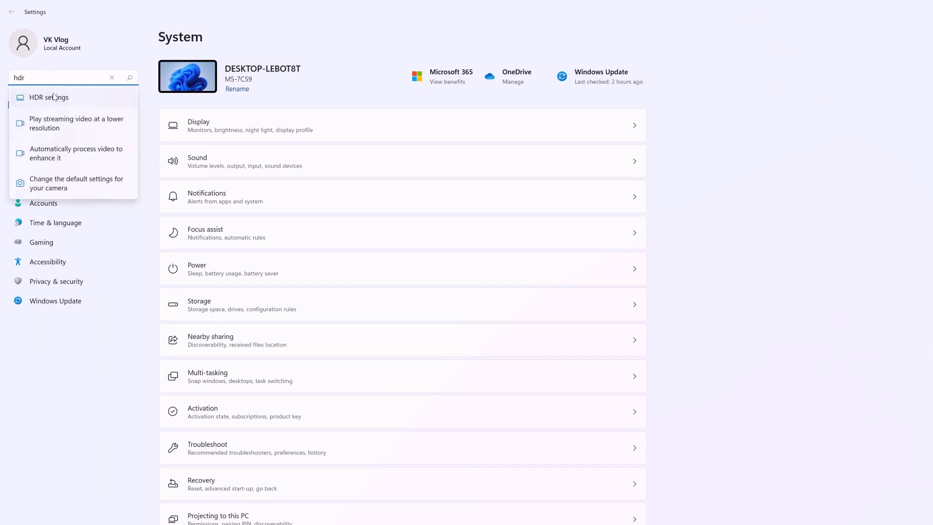
left_click(53, 97)
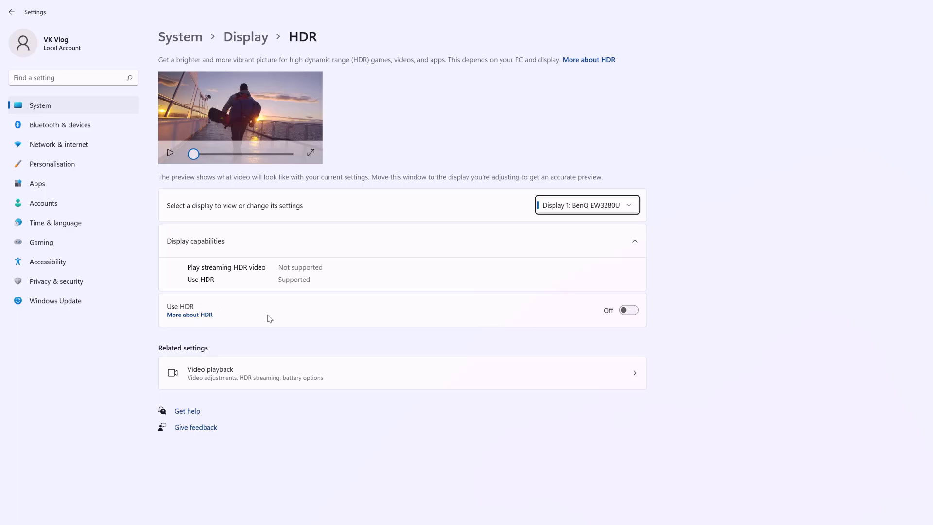
left_click(628, 310)
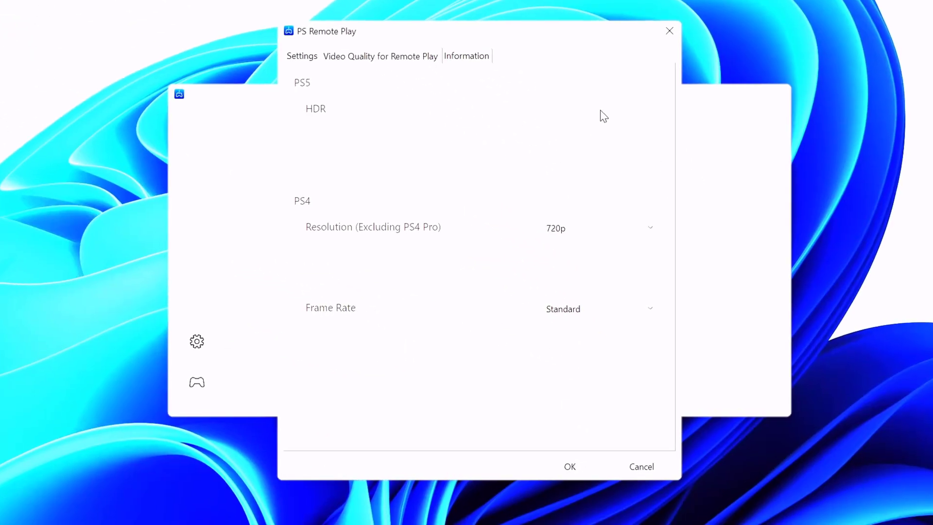
- Tick Enable HDR on PS Remote Play's Video Quality settings tab, then close the settings
left_click(306, 58)
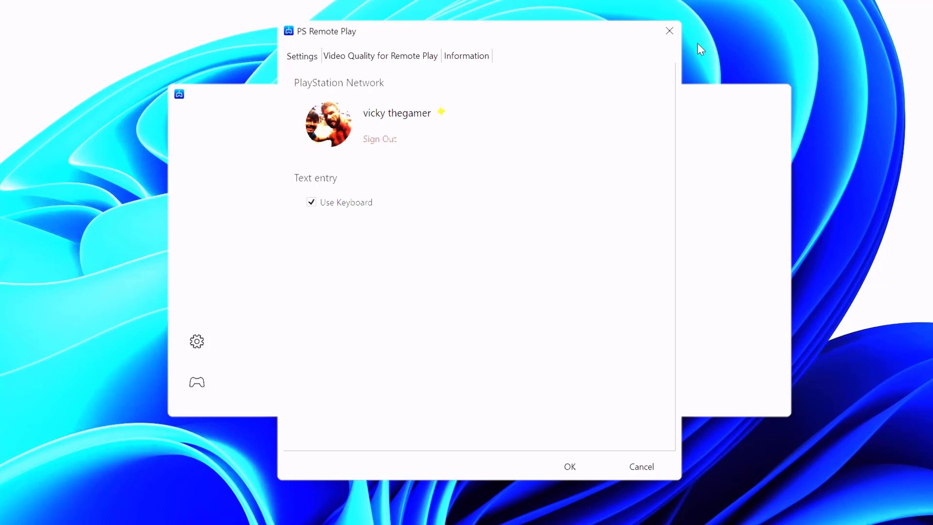
left_click(667, 34)
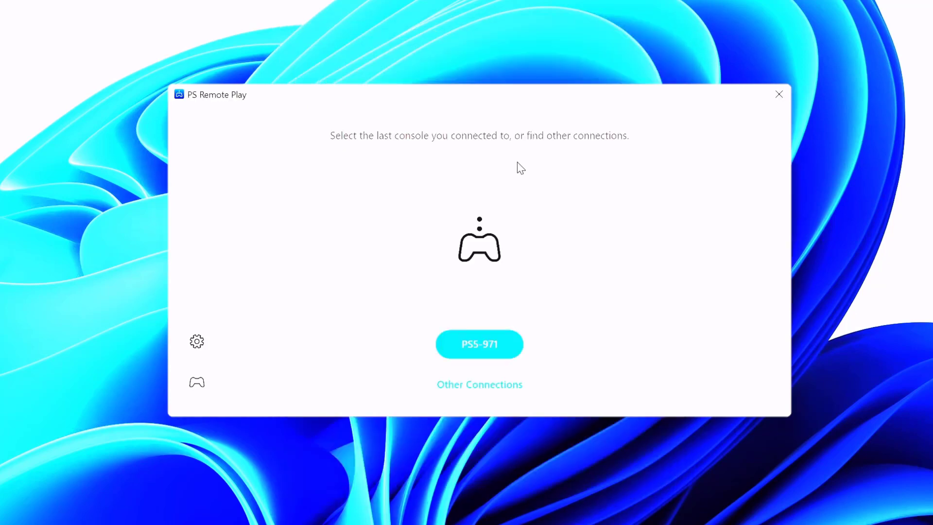
left_click(196, 342)
left_click(382, 57)
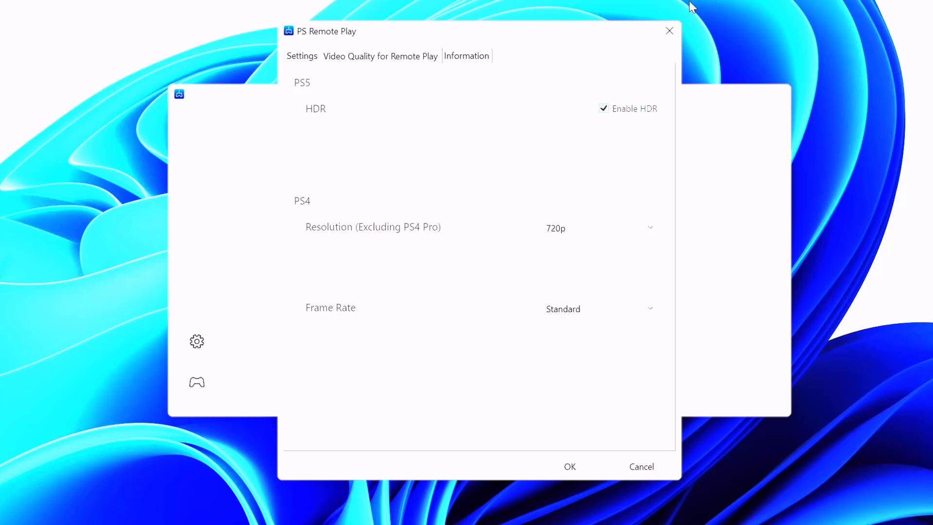
left_click(669, 31)
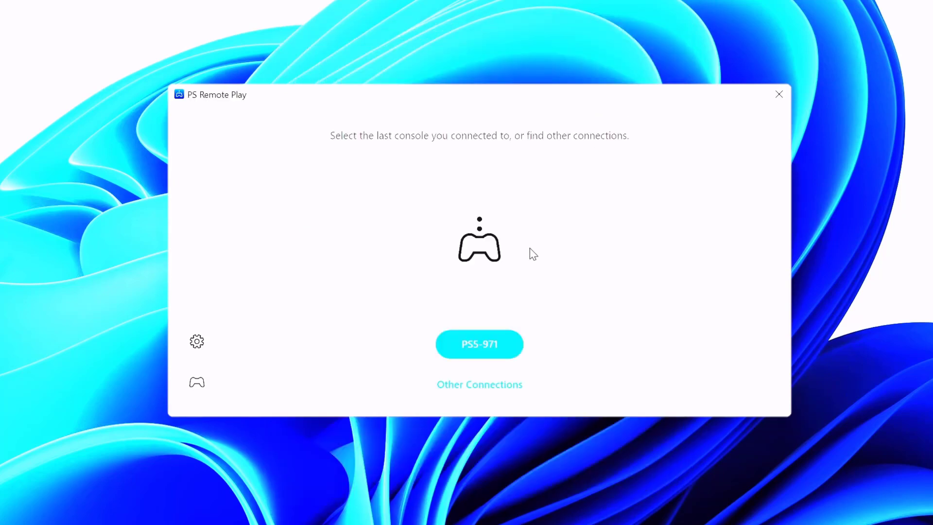
- Start the connection to the PS5-971 console
left_click(491, 346)
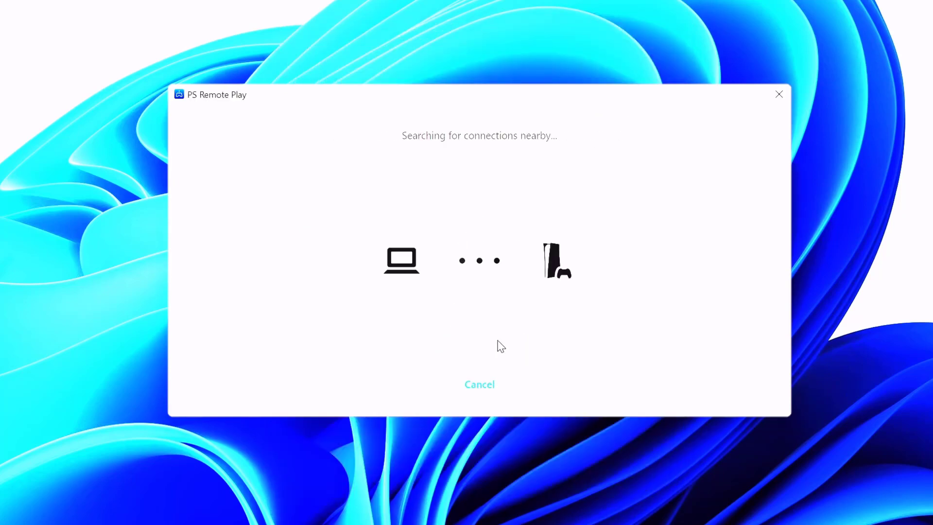